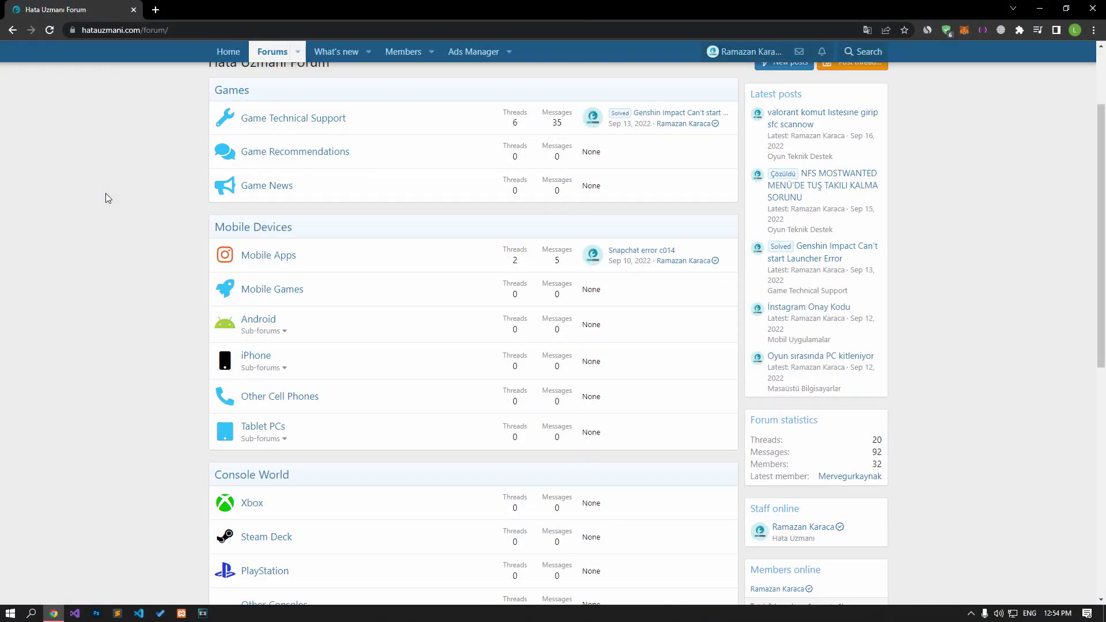
# - Scan the Hata Uzmanı Forum index, then open the Post thread forum chooser
pyautogui.scroll(-4, 106, 192)
pyautogui.scroll(-3, 106, 192)
pyautogui.scroll(-2, 105, 192)
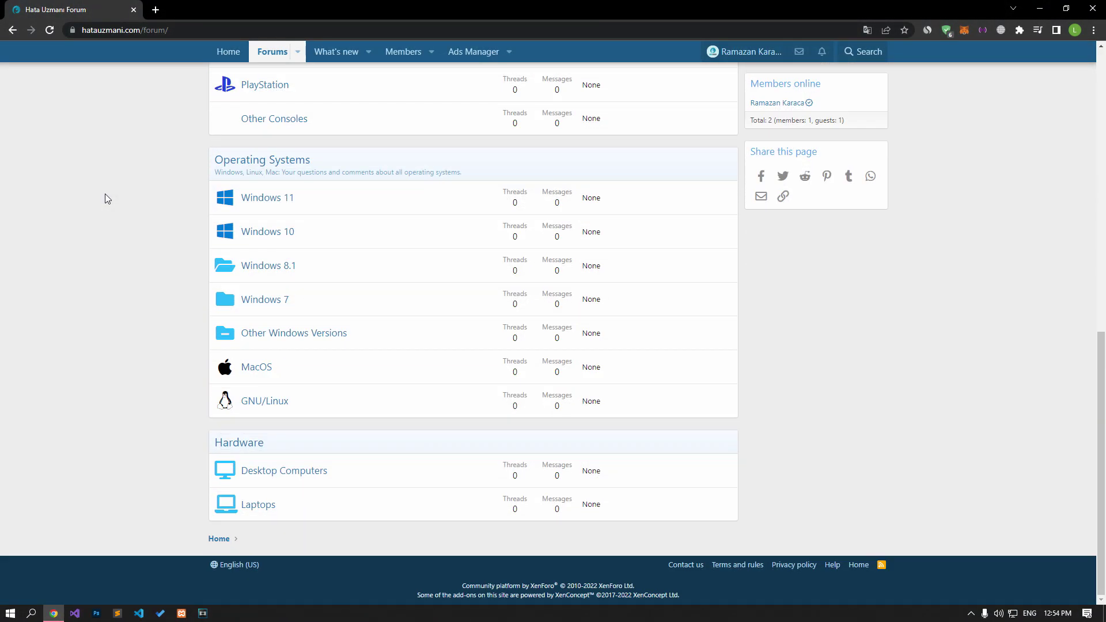
pyautogui.scroll(3, 105, 194)
pyautogui.scroll(3, 105, 194)
pyautogui.scroll(3, 105, 193)
pyautogui.scroll(1, 105, 193)
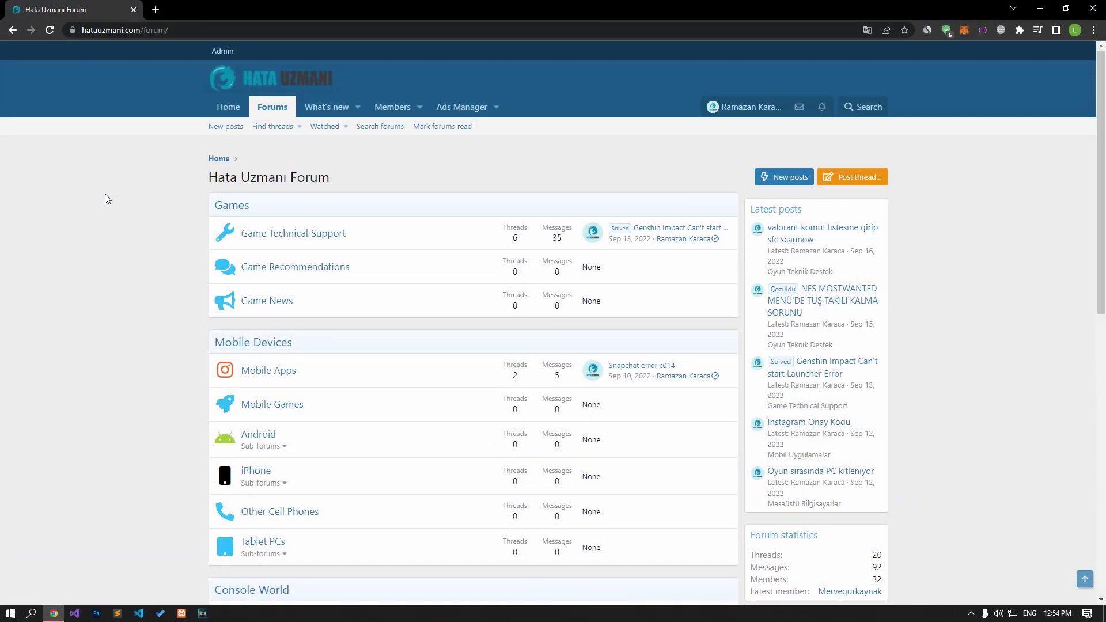
pyautogui.click(878, 178)
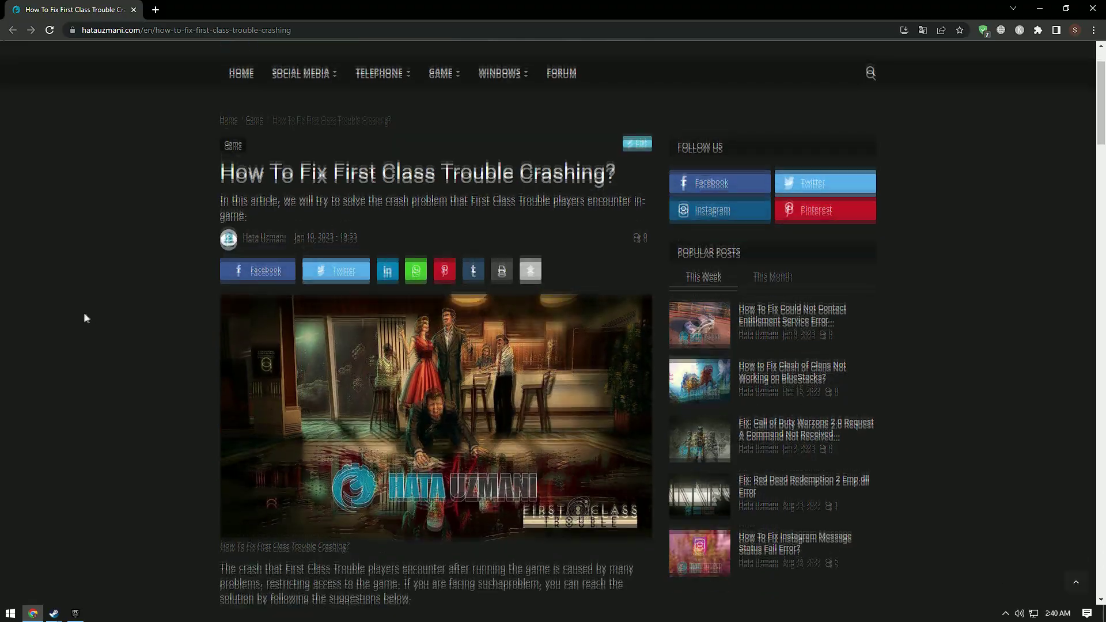
pyautogui.scroll(-2, 94, 305)
# - Scroll to '1-) Update Graphics Card Driver' and open the GeForce Experience link in a background tab
pyautogui.scroll(-3, 95, 305)
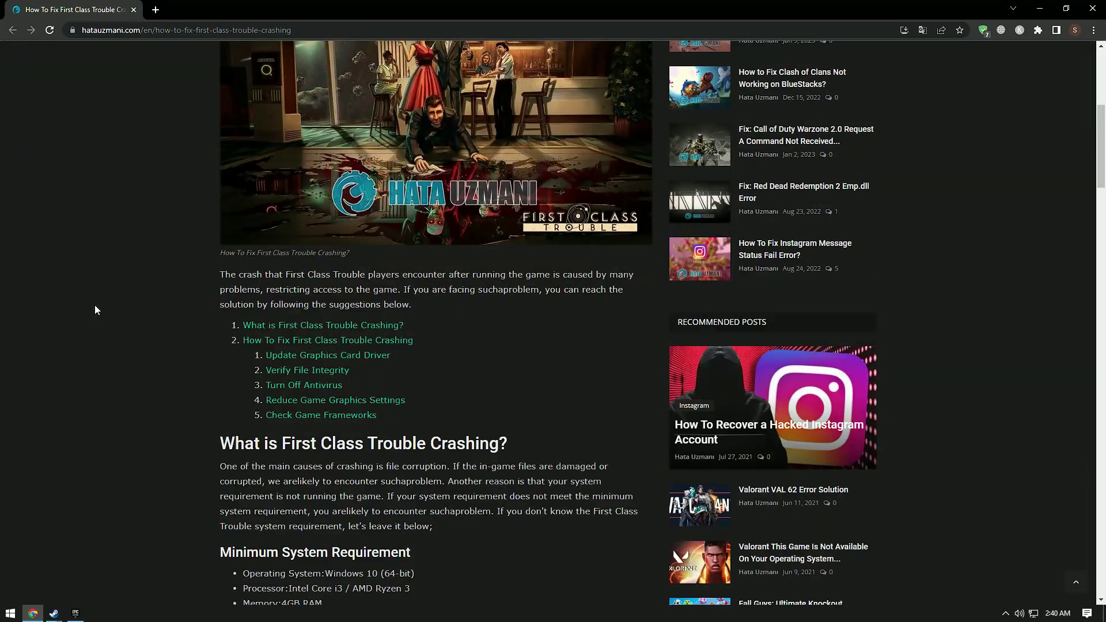
pyautogui.scroll(-3, 94, 302)
pyautogui.scroll(-3, 94, 303)
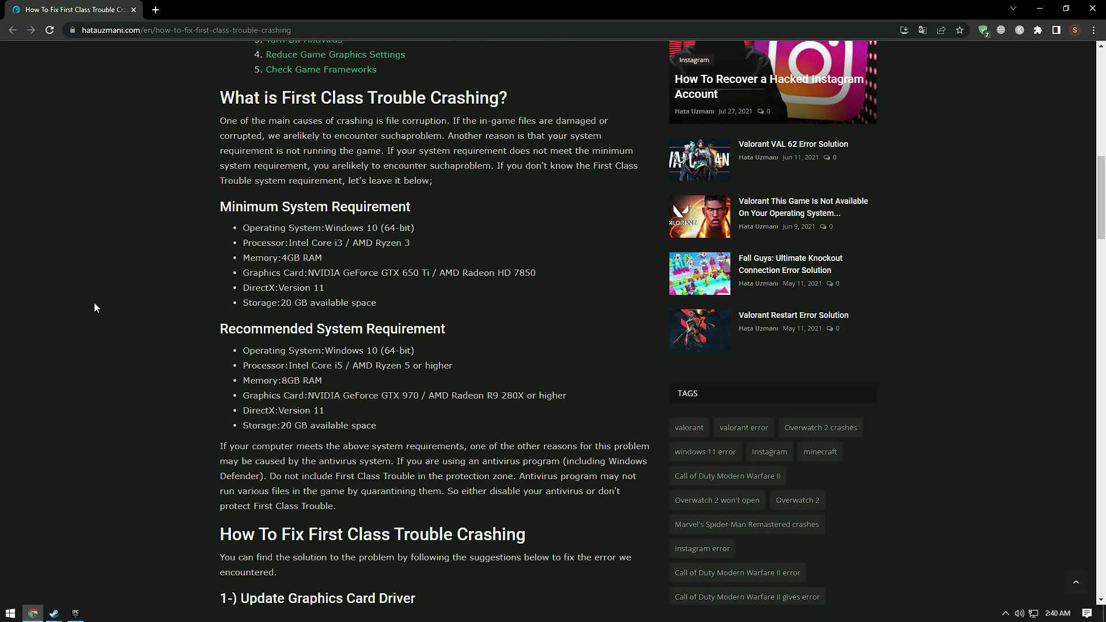
pyautogui.scroll(-3, 95, 313)
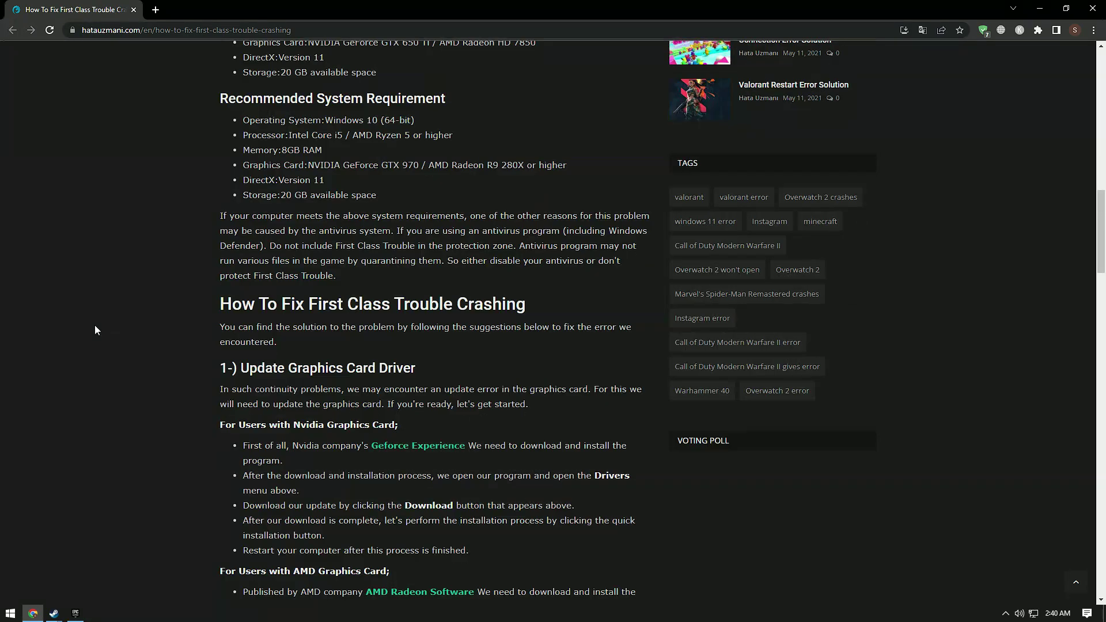
pyautogui.scroll(-2, 95, 337)
pyautogui.scroll(-2, 113, 316)
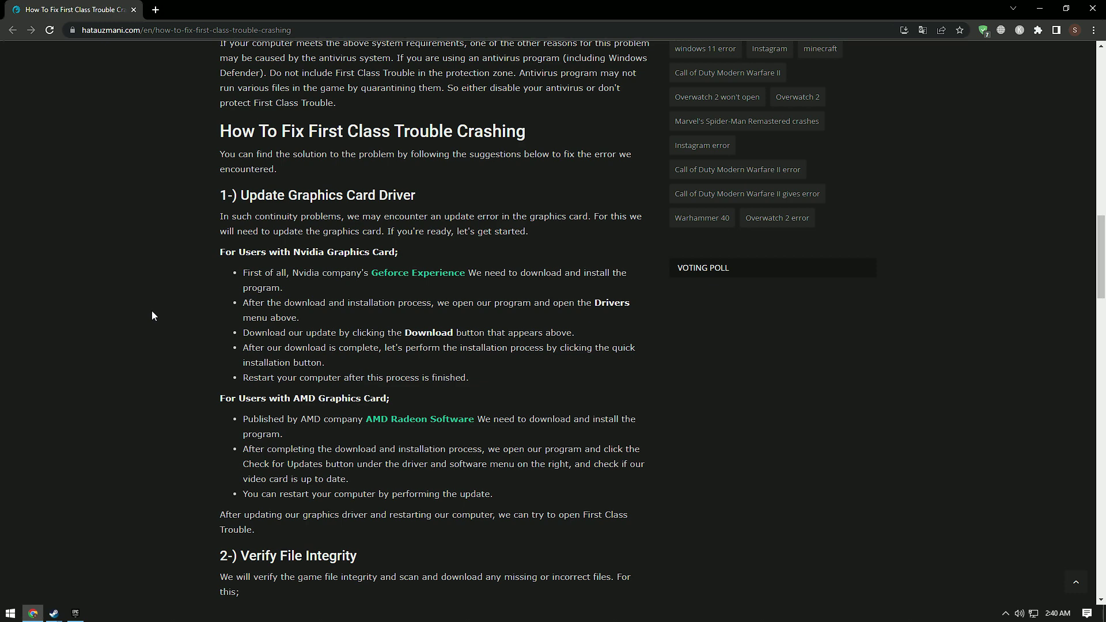
pyautogui.middleClick(421, 272)
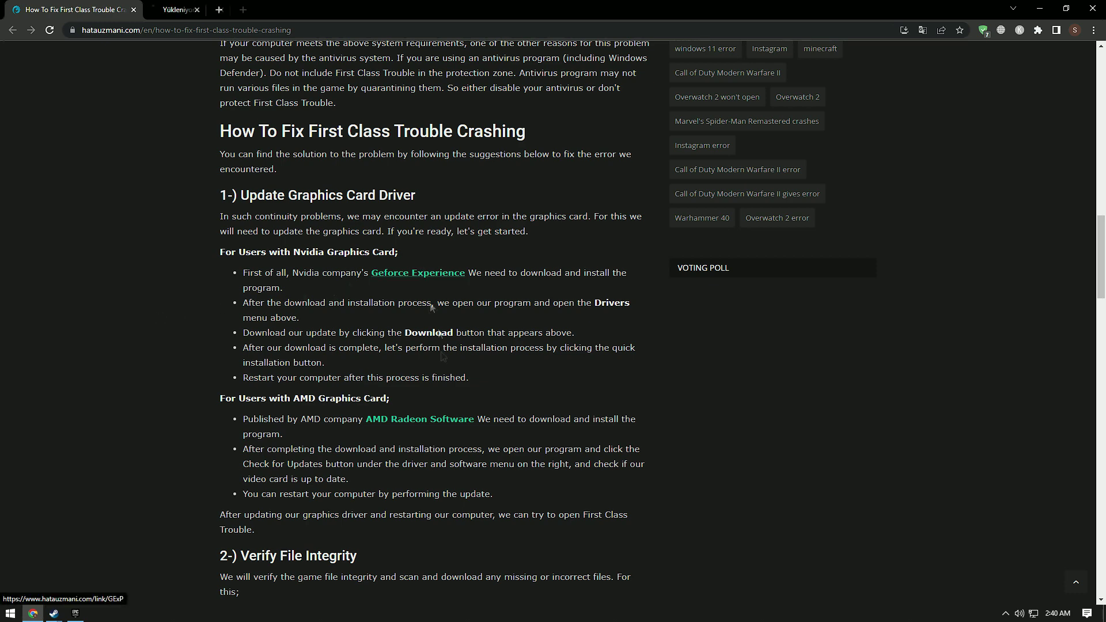
pyautogui.middleClick(452, 422)
pyautogui.hotkey('ctrl', 'Tab')
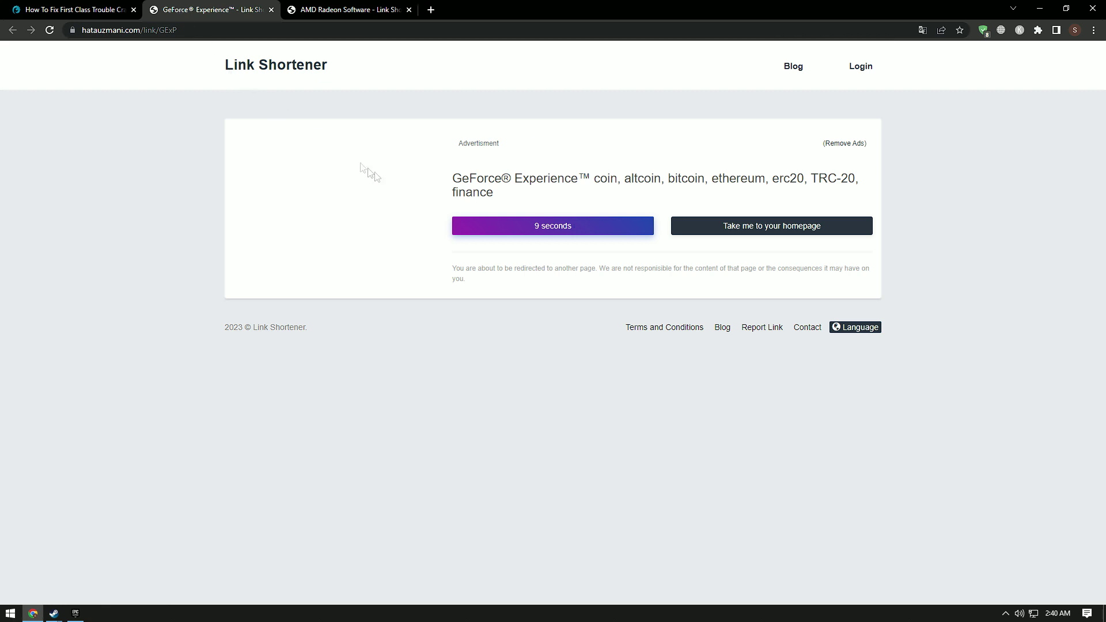
pyautogui.click(561, 231)
pyautogui.hotkey('ctrl', 'Tab')
pyautogui.click(540, 225)
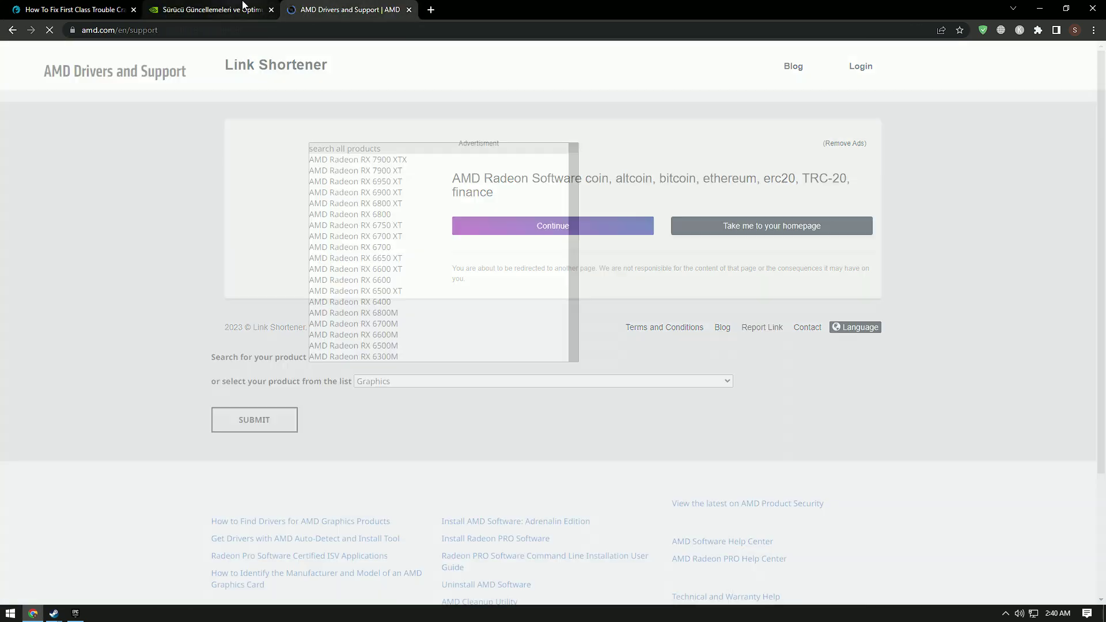
pyautogui.hotkey('ctrl', 'shift', 'Tab')
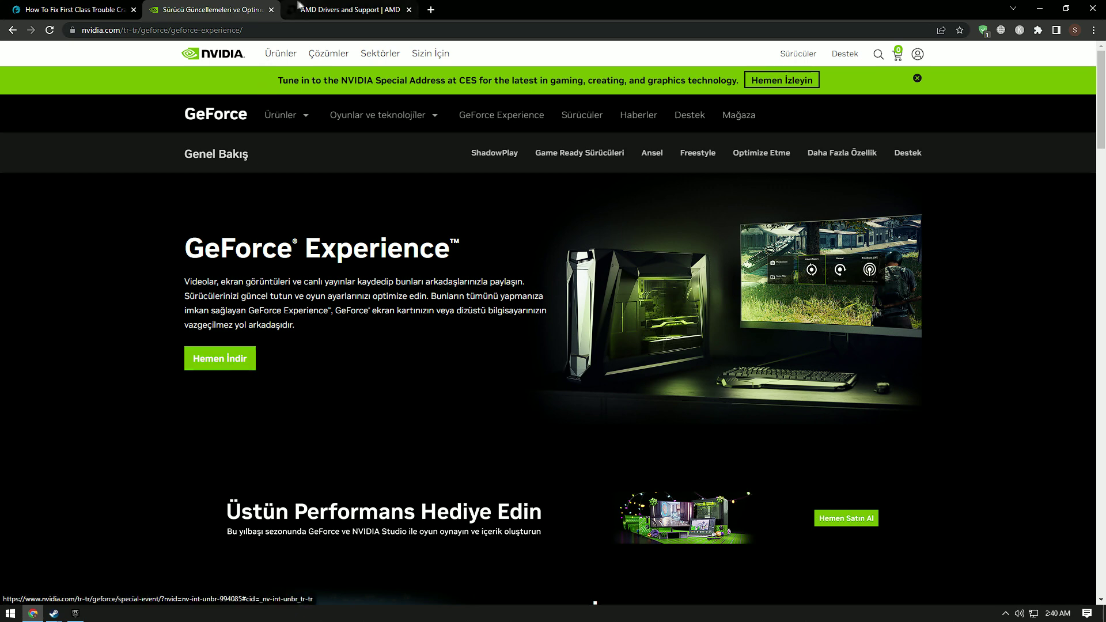
pyautogui.hotkey('ctrl', 'Tab')
pyautogui.scroll(-3, 352, 279)
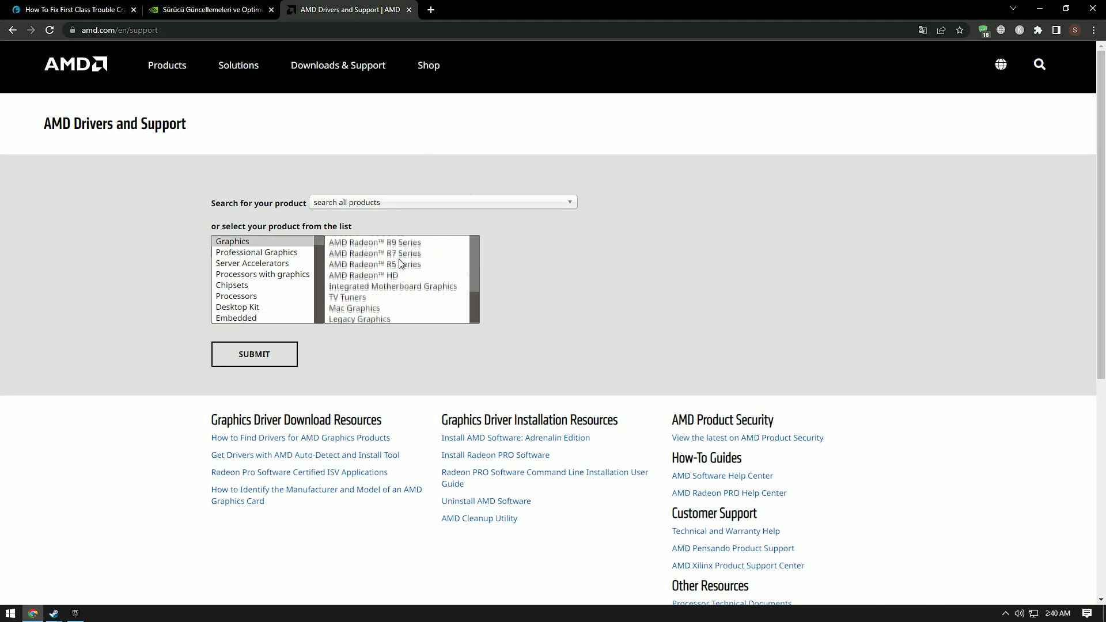
pyautogui.scroll(2, 362, 292)
pyautogui.scroll(1, 363, 297)
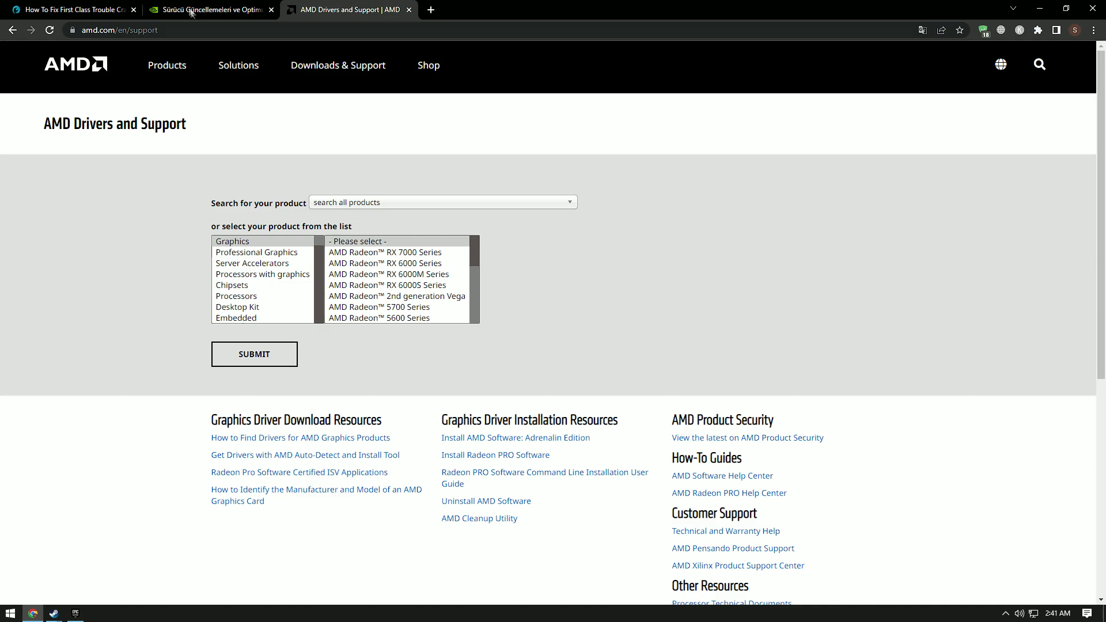
pyautogui.click(74, 9)
pyautogui.click(272, 9)
# - Scroll the article to the '2-) Verify File Integrity' section for Epic Games and Steam
pyautogui.scroll(-2, 147, 273)
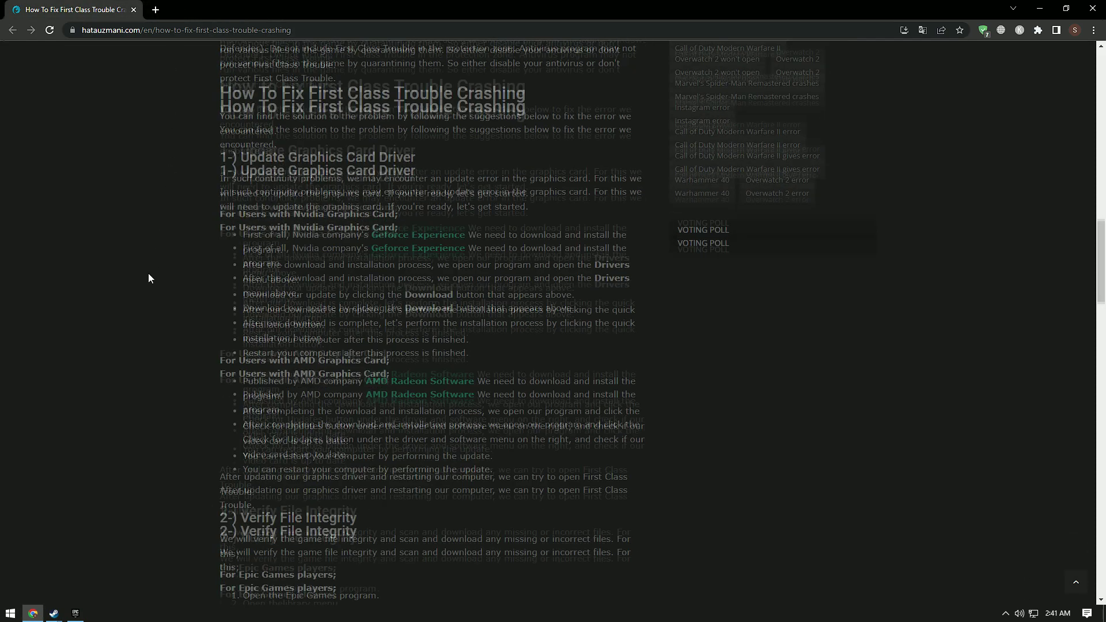
pyautogui.scroll(-5, 143, 288)
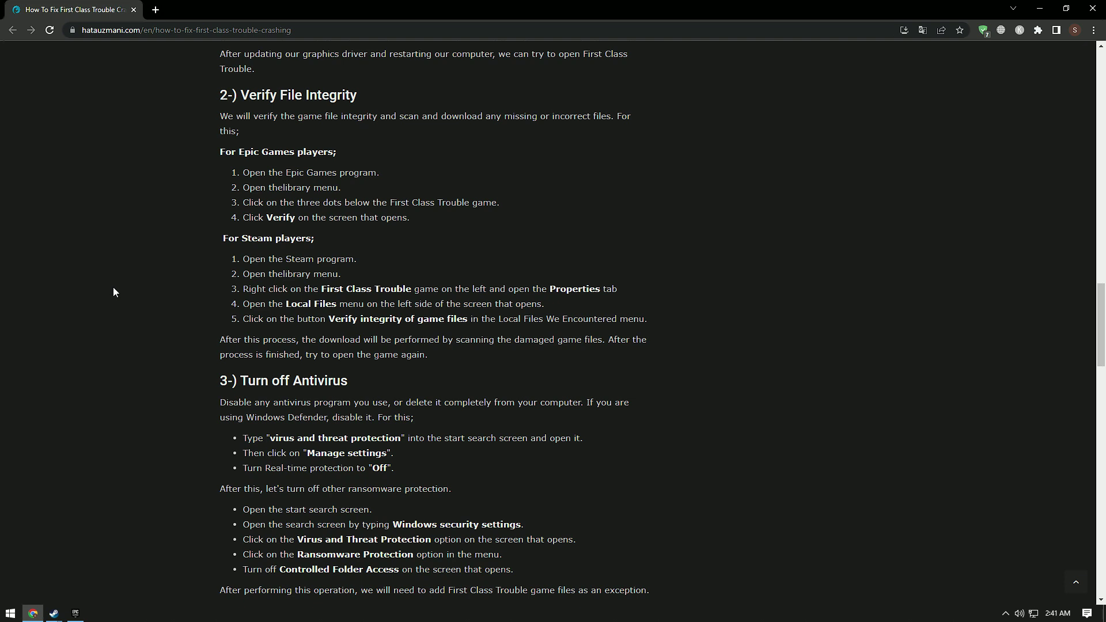
pyautogui.click(74, 612)
pyautogui.click(166, 185)
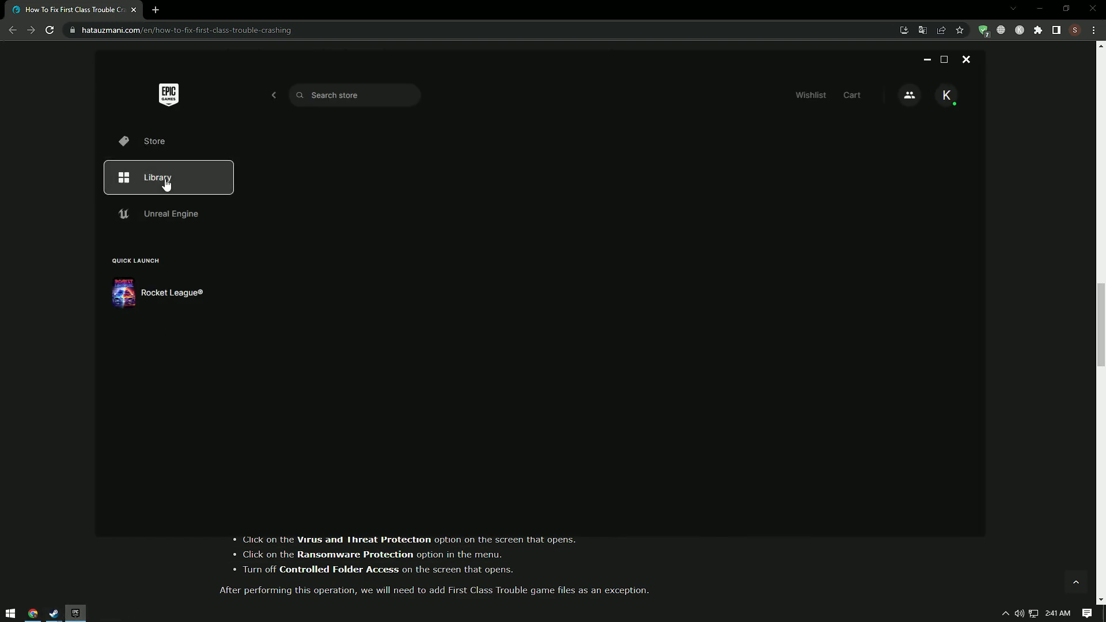
pyautogui.scroll(-1, 639, 454)
pyautogui.click(634, 471)
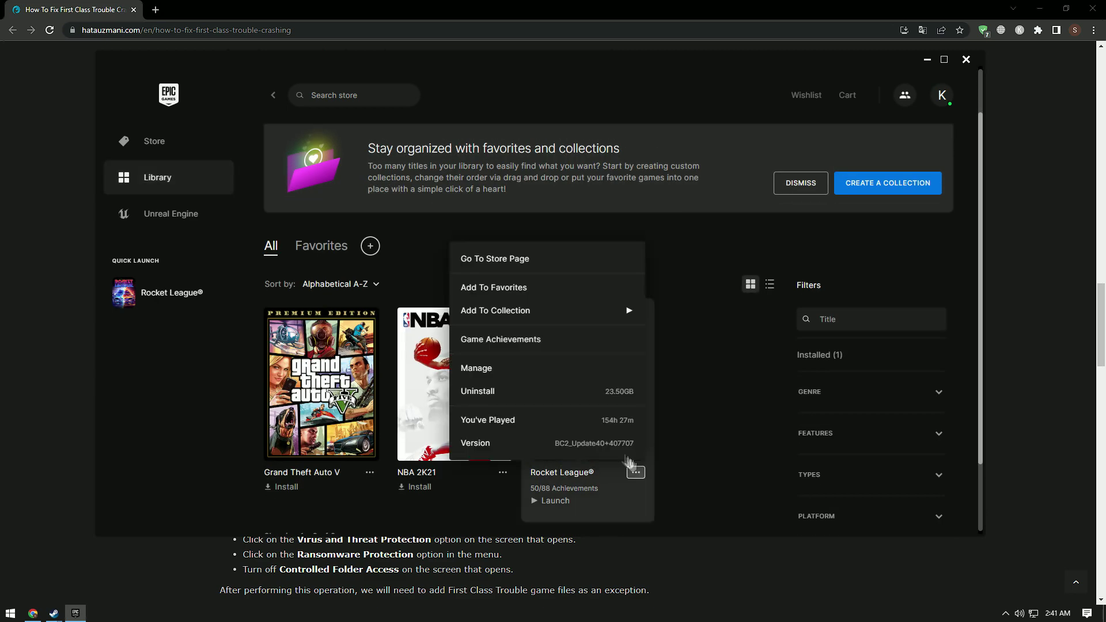
pyautogui.click(510, 373)
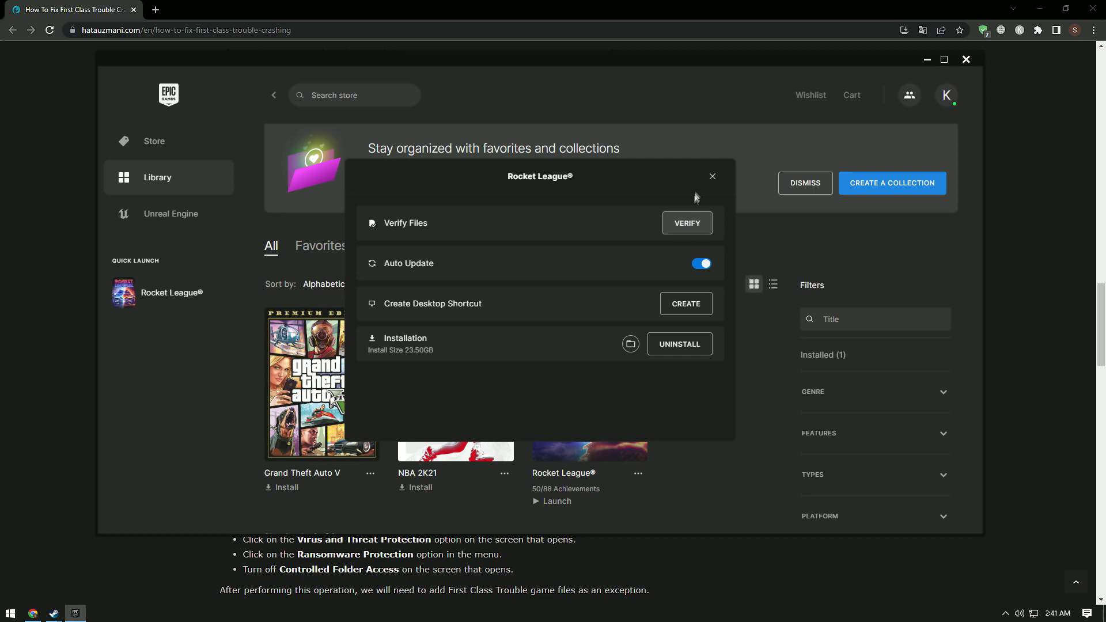
pyautogui.click(712, 176)
pyautogui.click(928, 61)
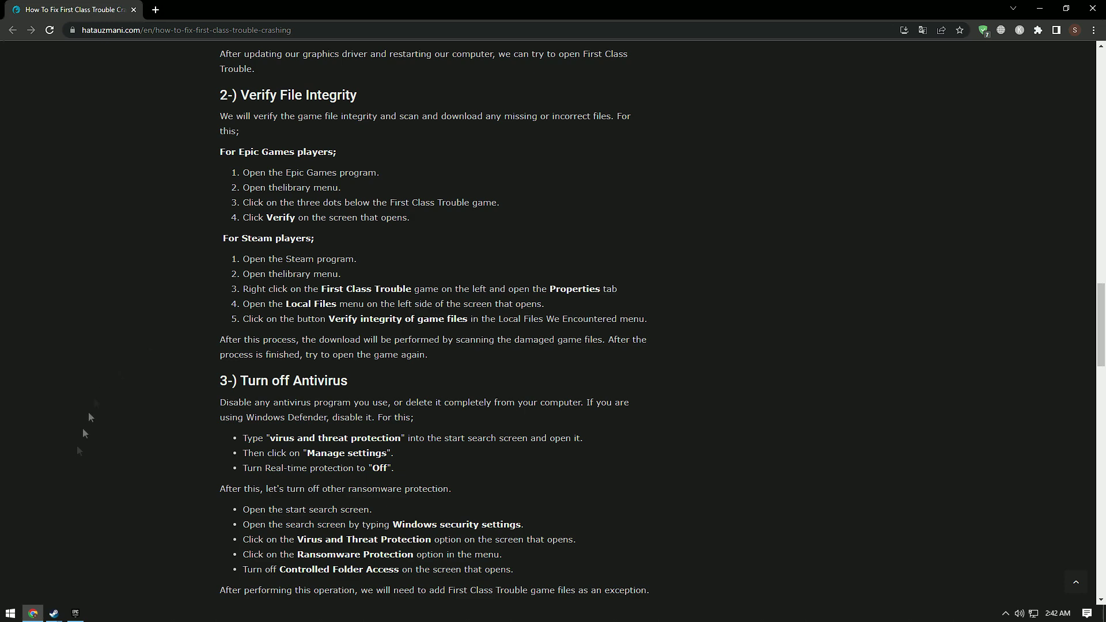
# - Open the Business Tour game's Properties from the Steam library
pyautogui.click(54, 614)
pyautogui.click(53, 594)
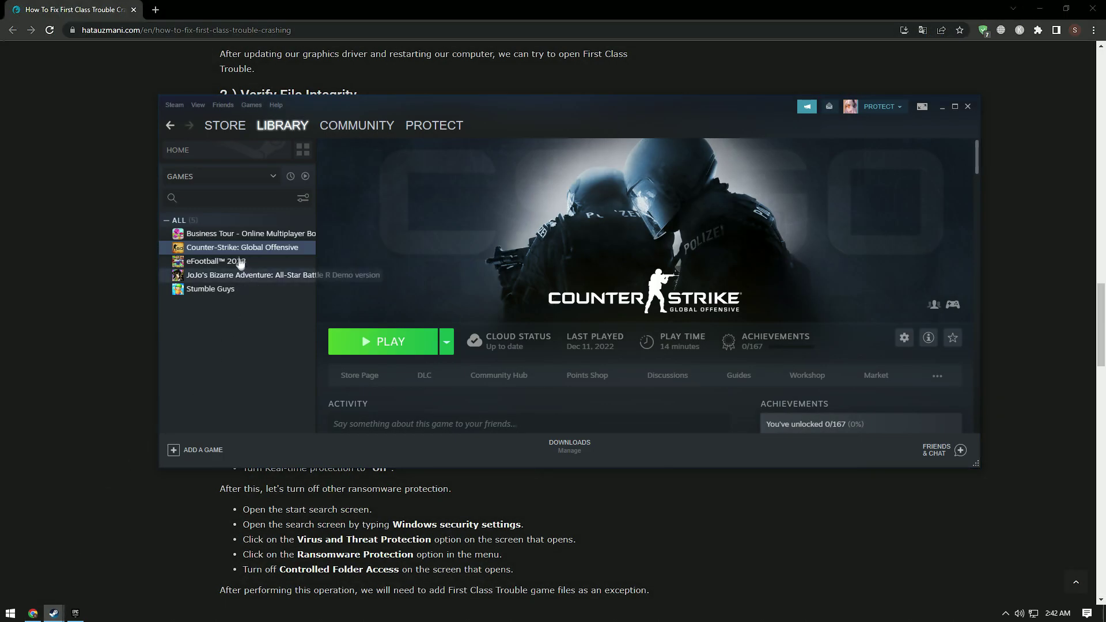
pyautogui.click(242, 235)
pyautogui.rightClick(241, 237)
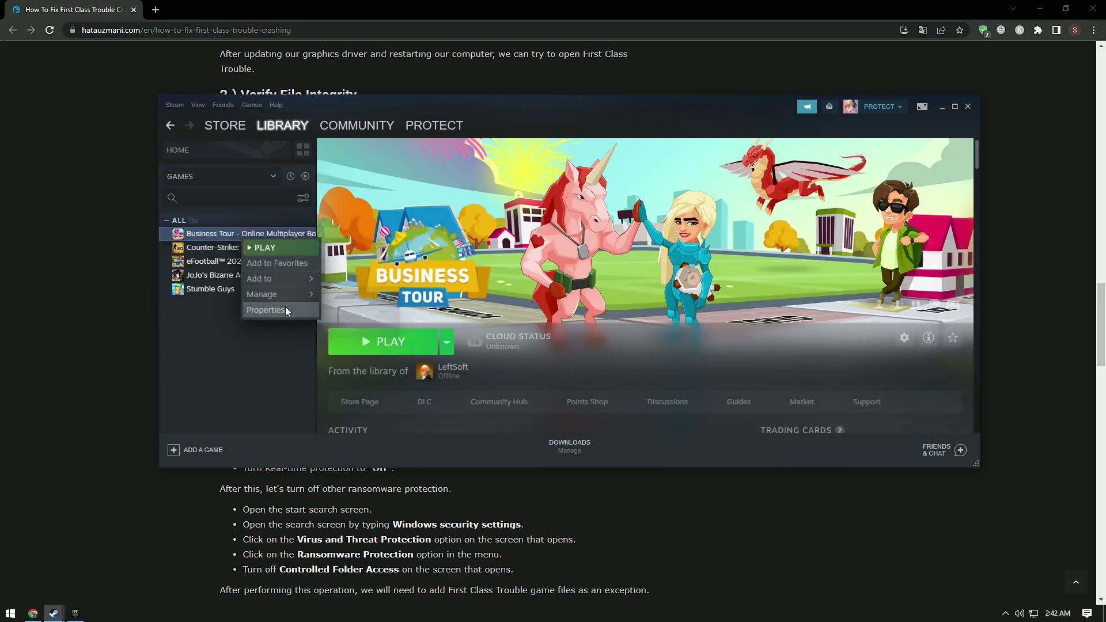
pyautogui.click(285, 307)
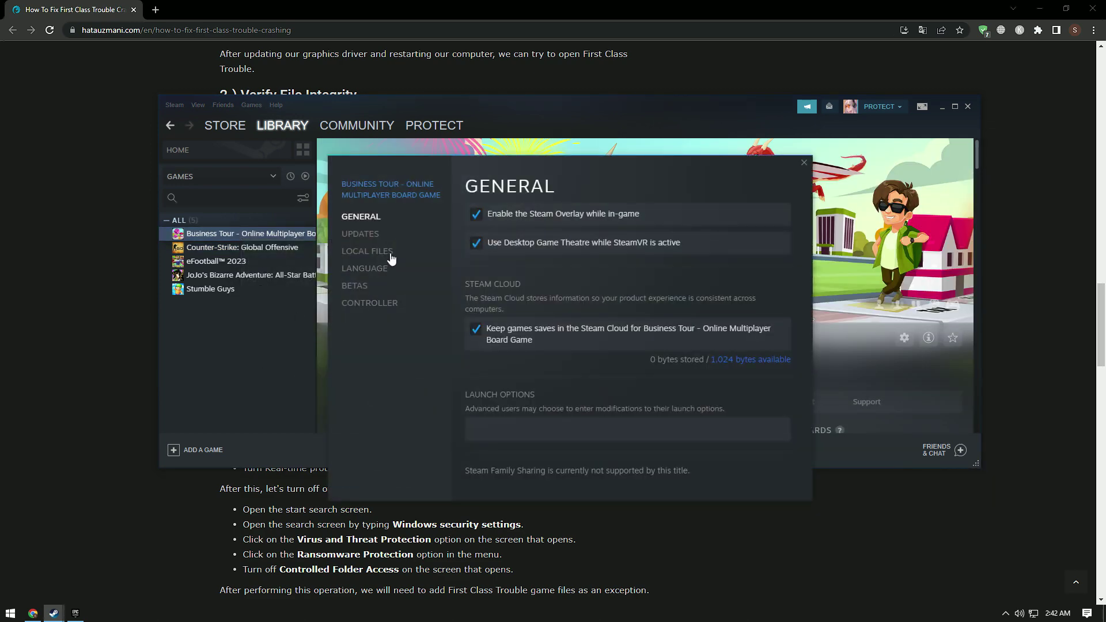
# - Check Business Tour's Local Files settings, then close Properties and minimize Steam
pyautogui.click(391, 253)
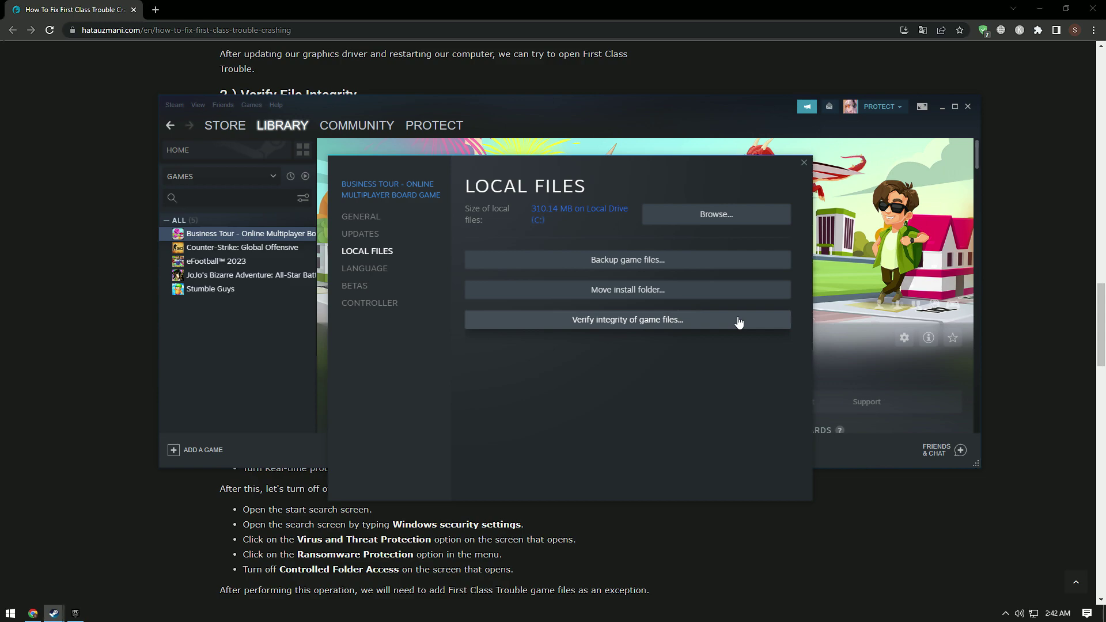
pyautogui.click(803, 162)
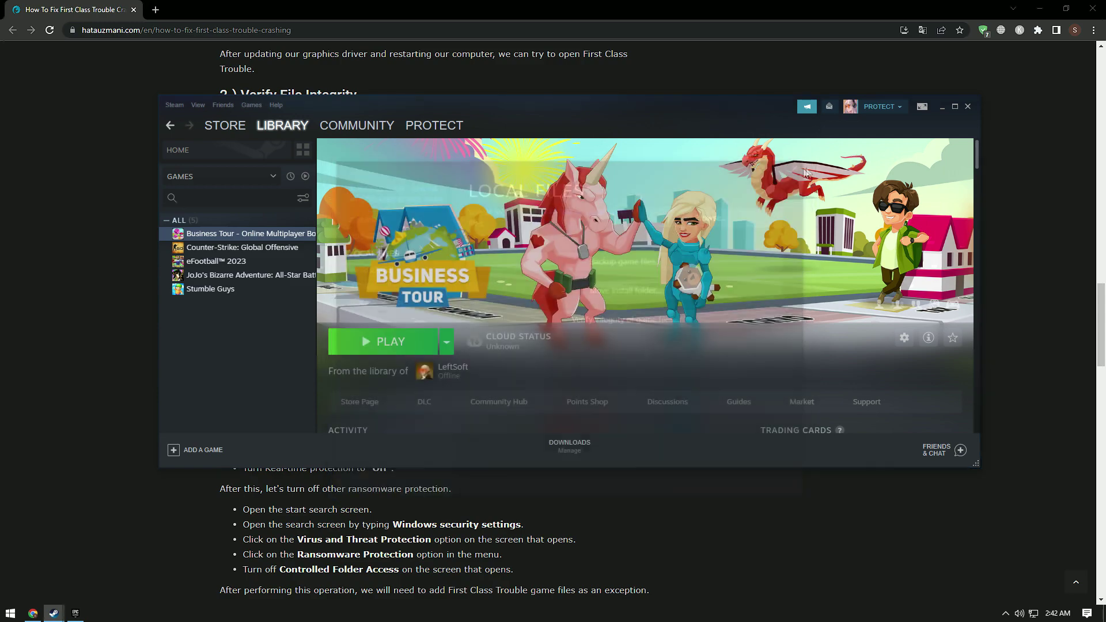
pyautogui.click(941, 108)
# - Scroll to the '3-) Turn off Antivirus' section and start a Windows search
pyautogui.scroll(-3, 155, 305)
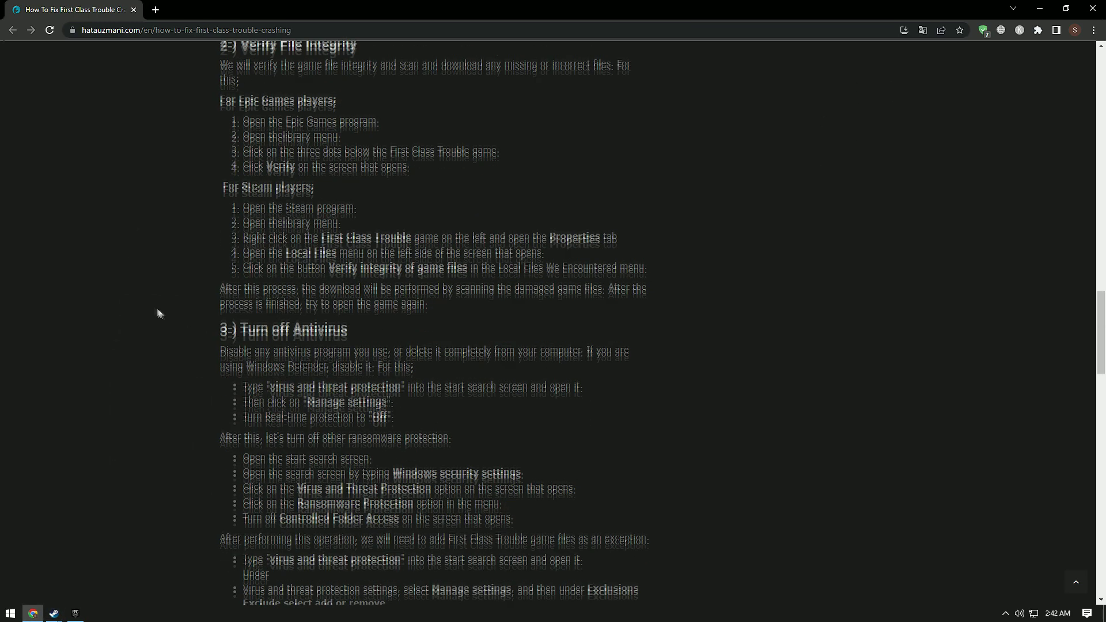
pyautogui.scroll(-1, 110, 287)
pyautogui.scroll(-1, 108, 287)
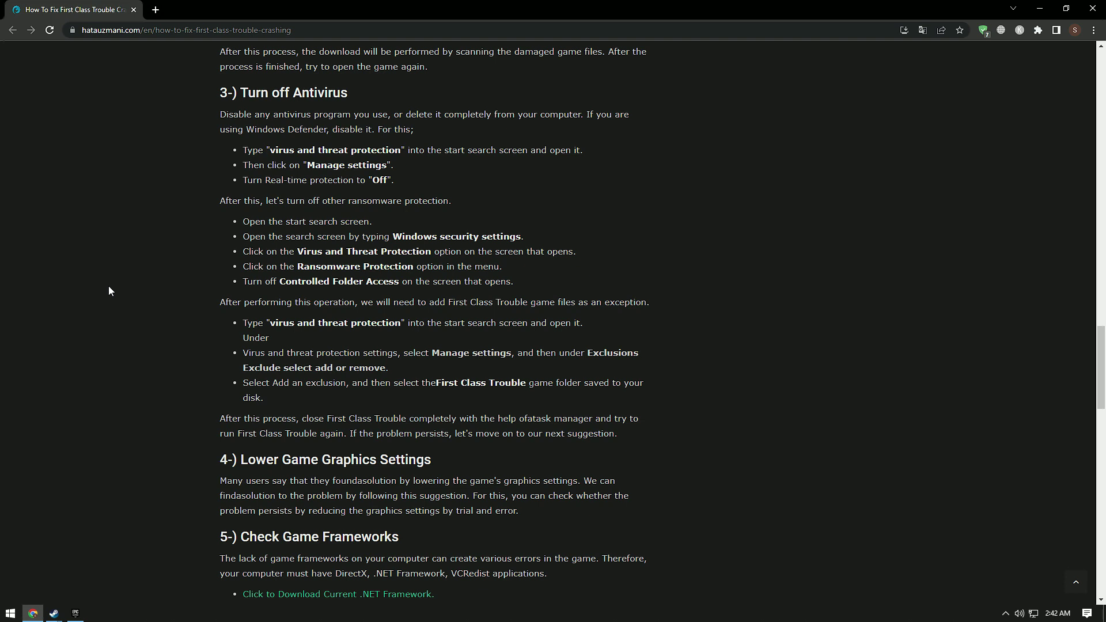
pyautogui.press('super')
# - Search 'vir' to open Virus & threat protection settings and check Ransomware protection
pyautogui.write('vir')
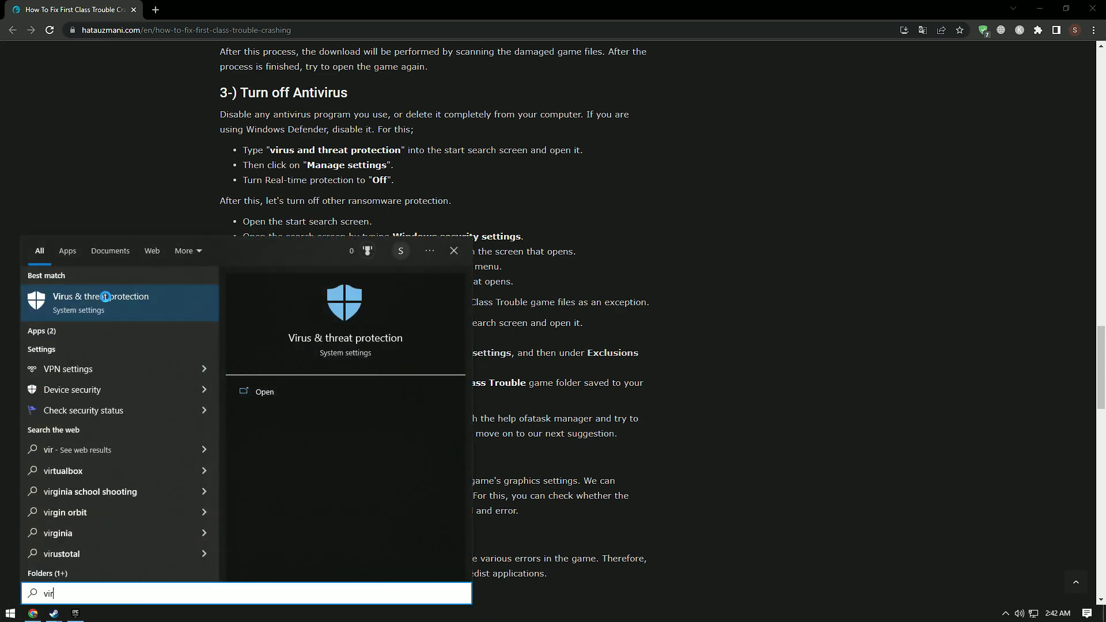
pyautogui.click(105, 296)
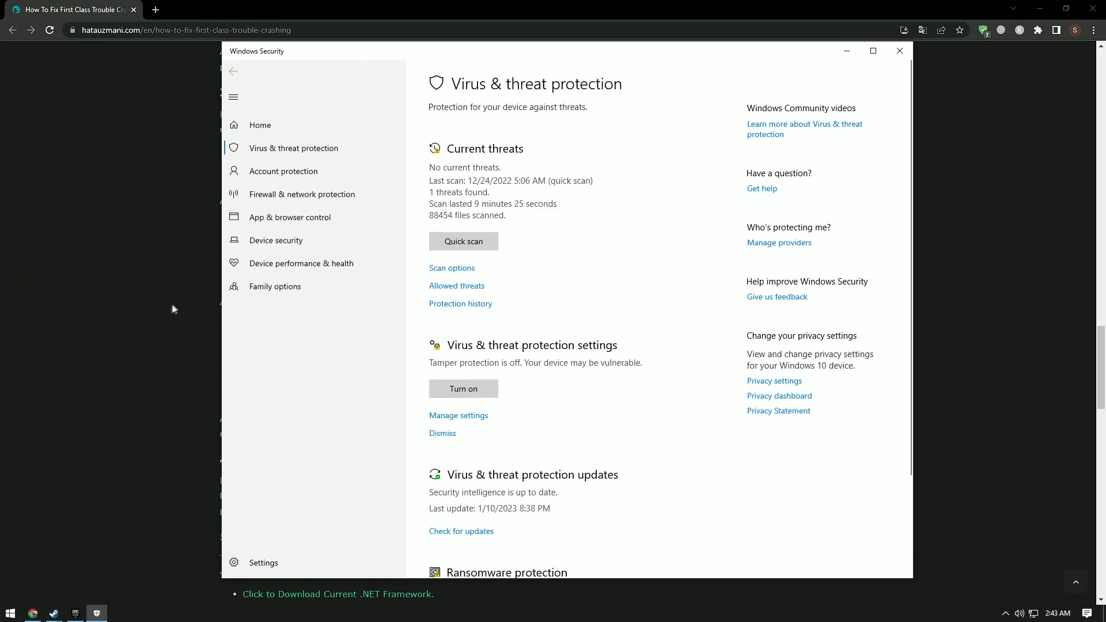
pyautogui.click(478, 423)
pyautogui.scroll(-5, 513, 464)
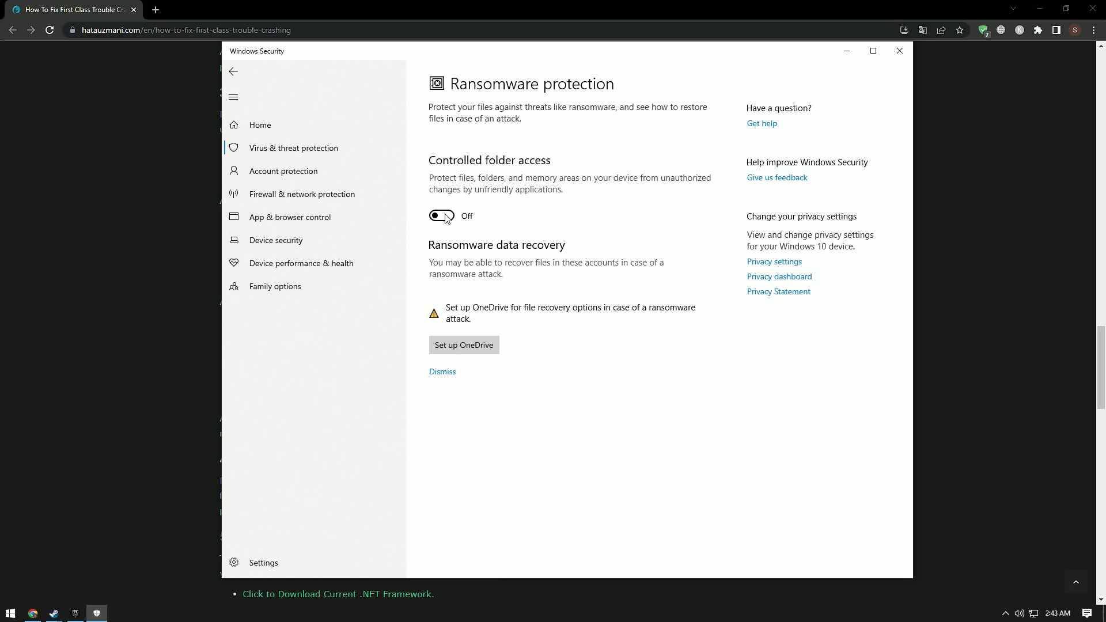
pyautogui.click(234, 71)
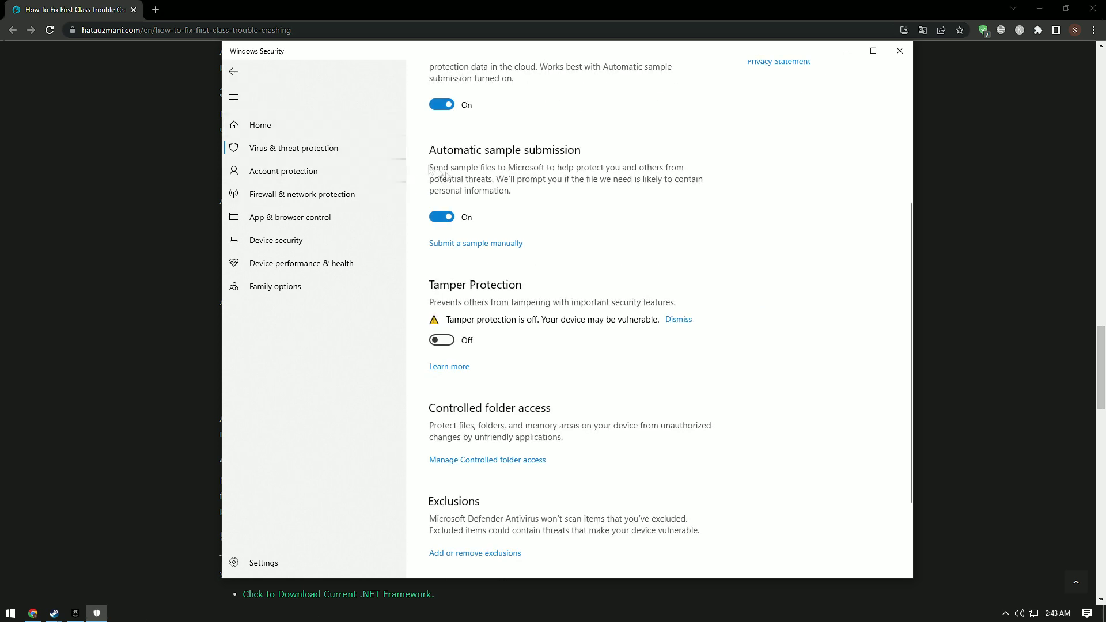
pyautogui.scroll(2, 518, 332)
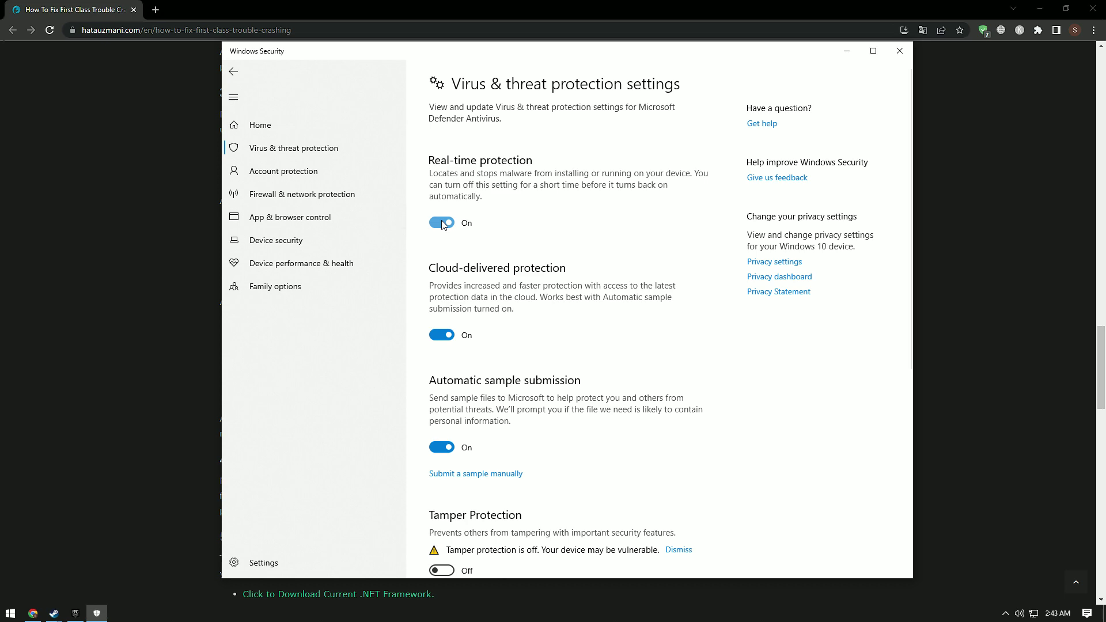
pyautogui.scroll(-5, 495, 308)
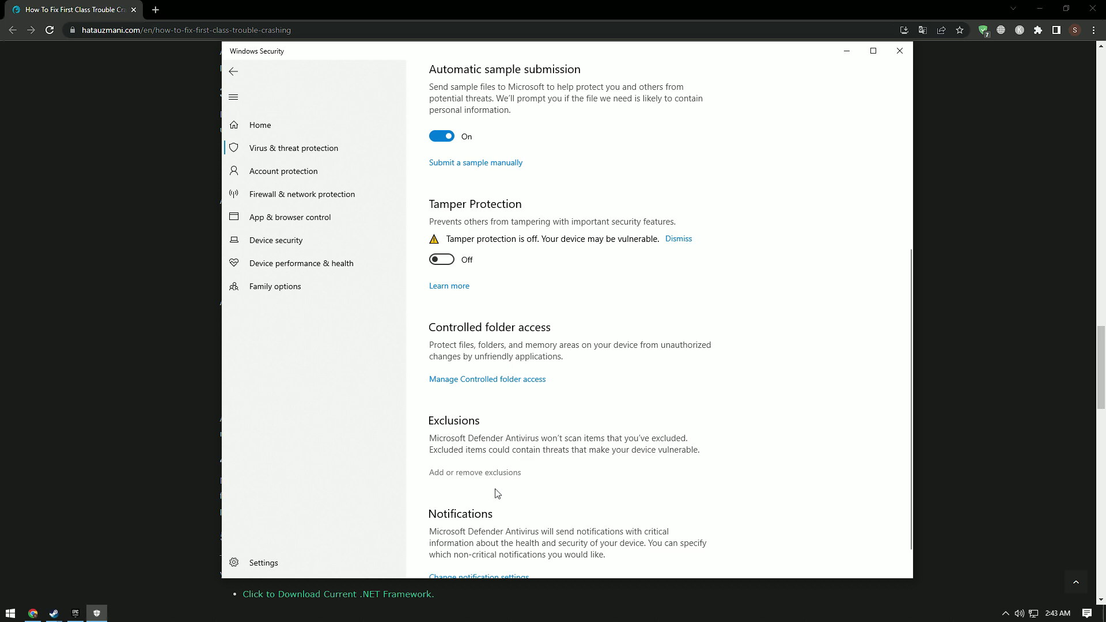
# - Open Add or remove exclusions and choose Add an exclusion > Folder
pyautogui.click(483, 475)
pyautogui.click(512, 185)
pyautogui.click(503, 232)
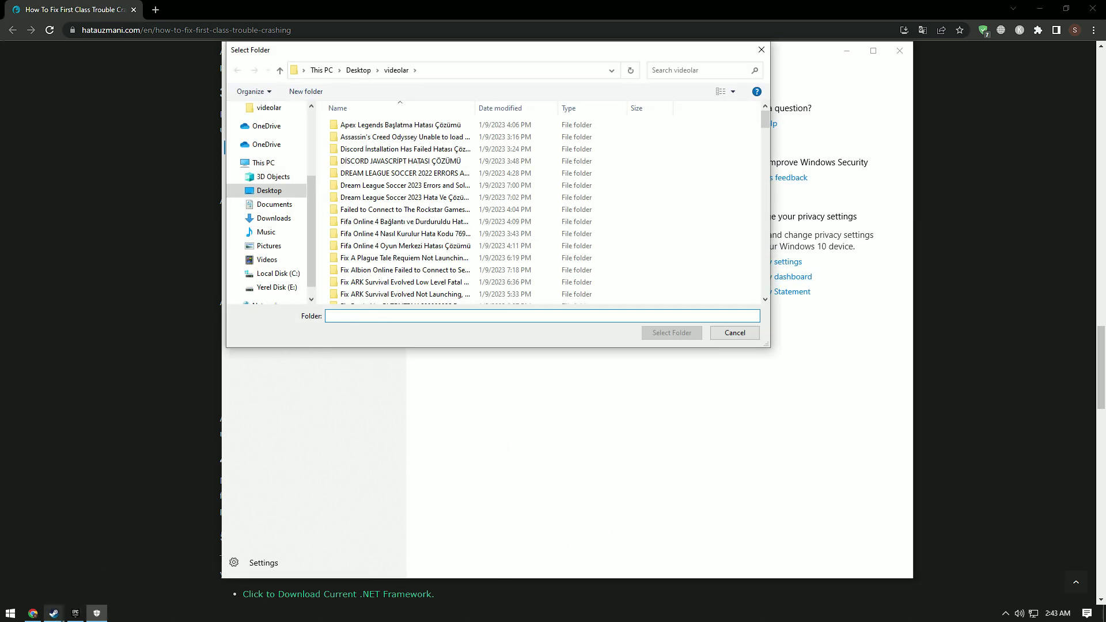
# - Open Business Tour's install folder via Steam Properties > Local Files > Browse and select its path
pyautogui.click(63, 567)
pyautogui.rightClick(266, 239)
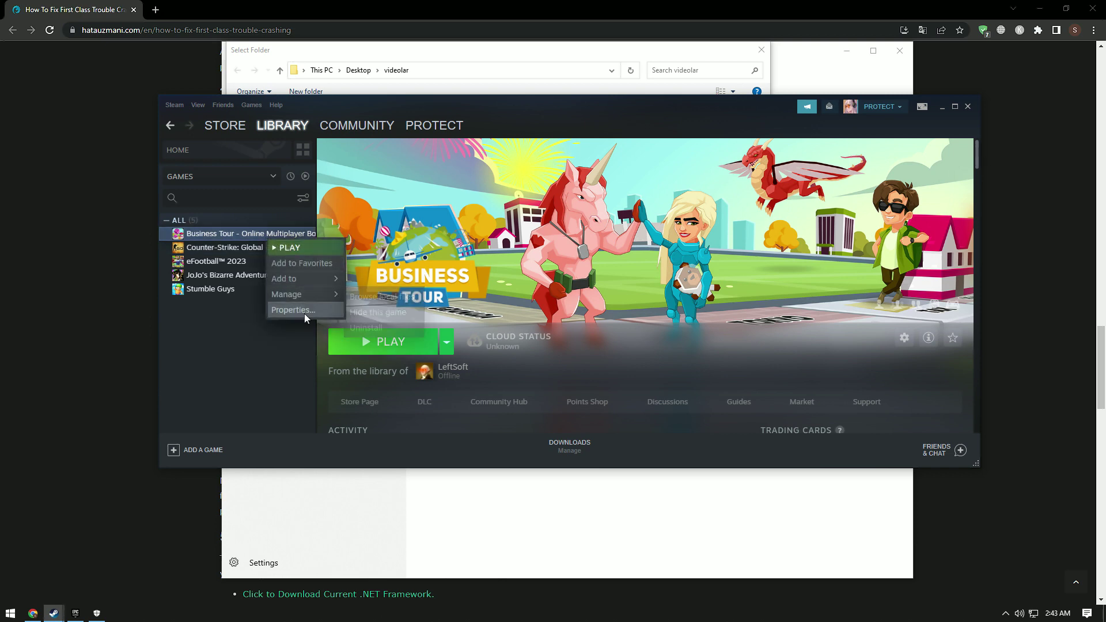
pyautogui.click(293, 311)
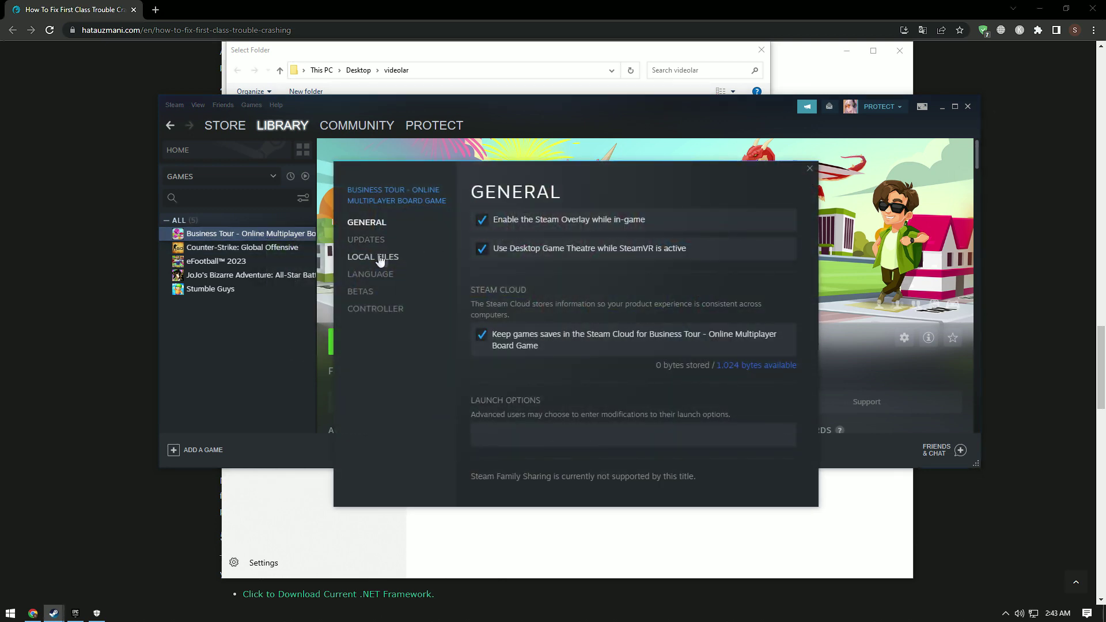
pyautogui.click(379, 260)
pyautogui.click(764, 222)
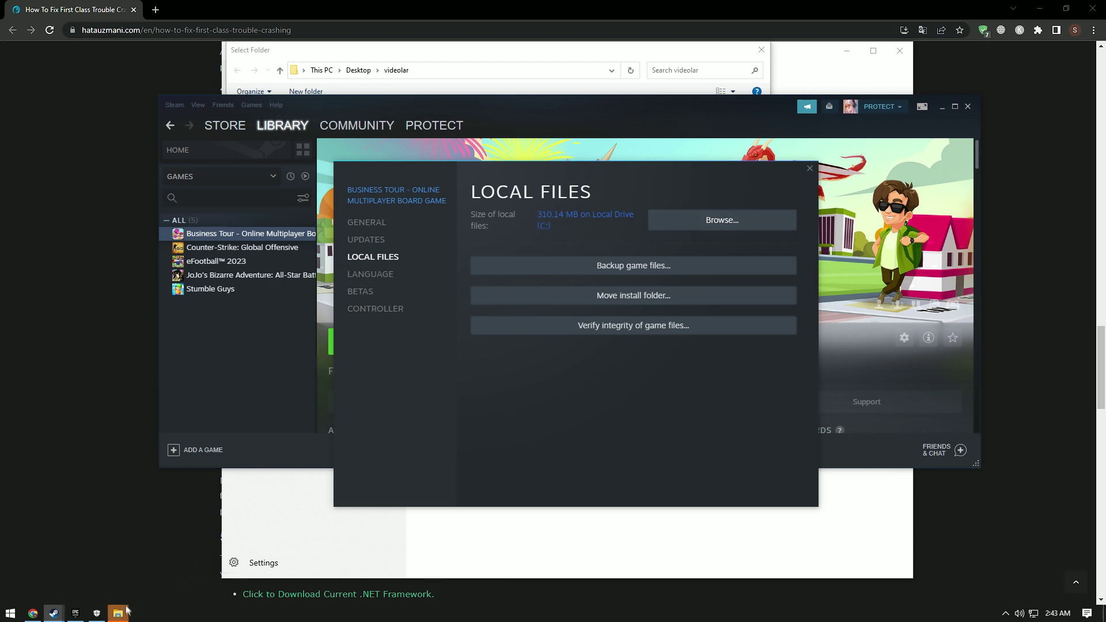
pyautogui.click(117, 613)
pyautogui.click(403, 170)
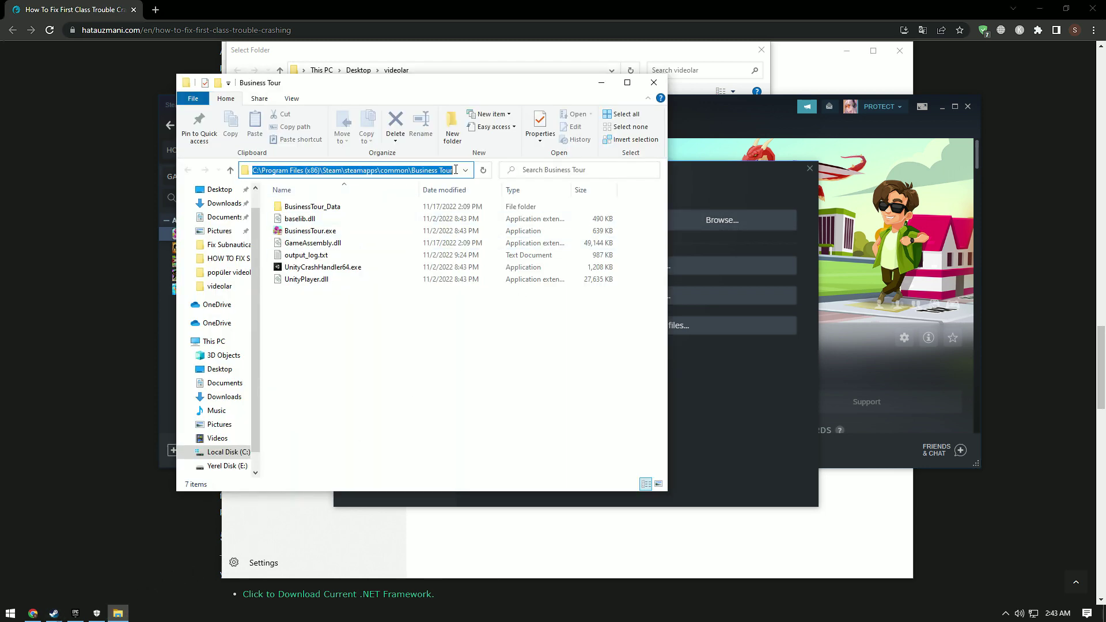
# - Paste the Business Tour folder path into the picker and add it as an exclusion
pyautogui.hotkey('ctrl', 'c')
pyautogui.click(463, 63)
pyautogui.hotkey('ctrl', 'v')
pyautogui.press('Return')
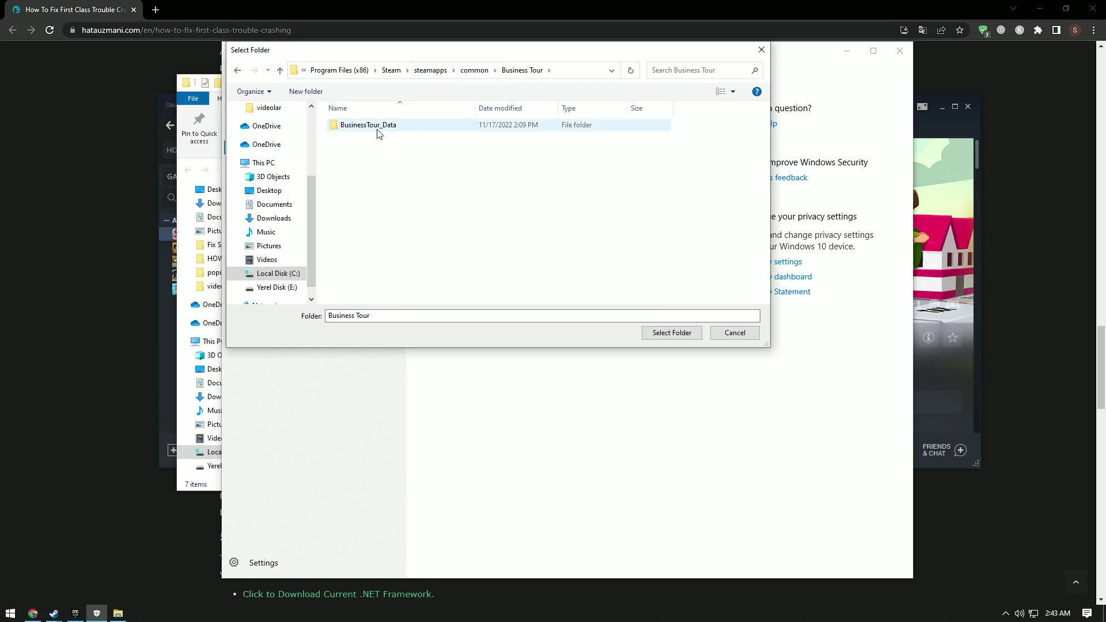
pyautogui.click(671, 332)
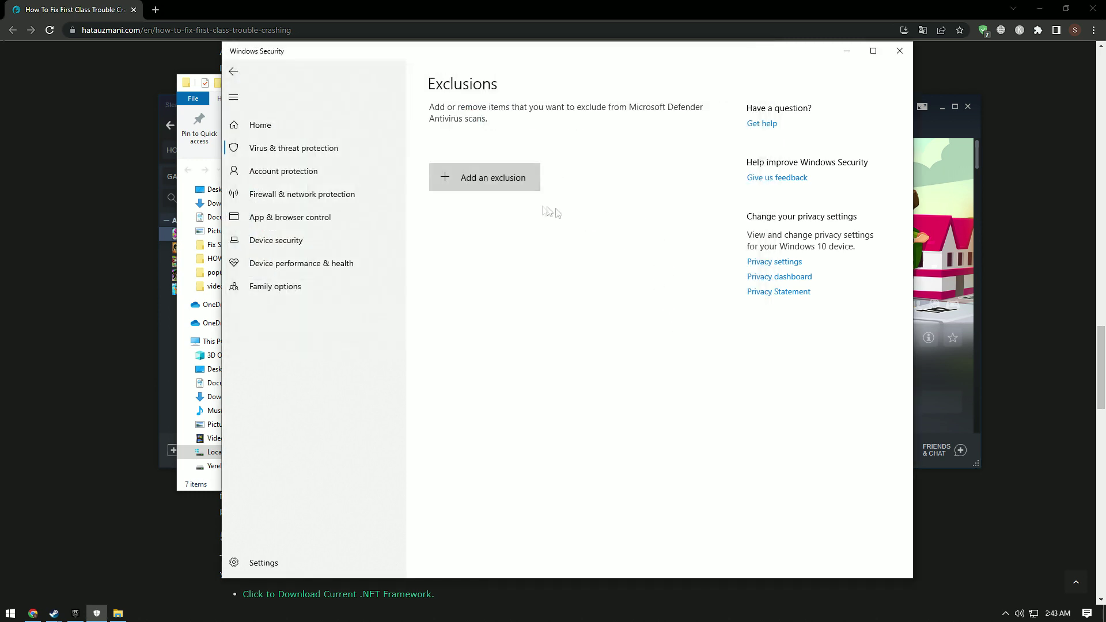
# - Close Windows Security, the game folder and Steam properties, minimize Steam, and scroll the article
pyautogui.click(899, 50)
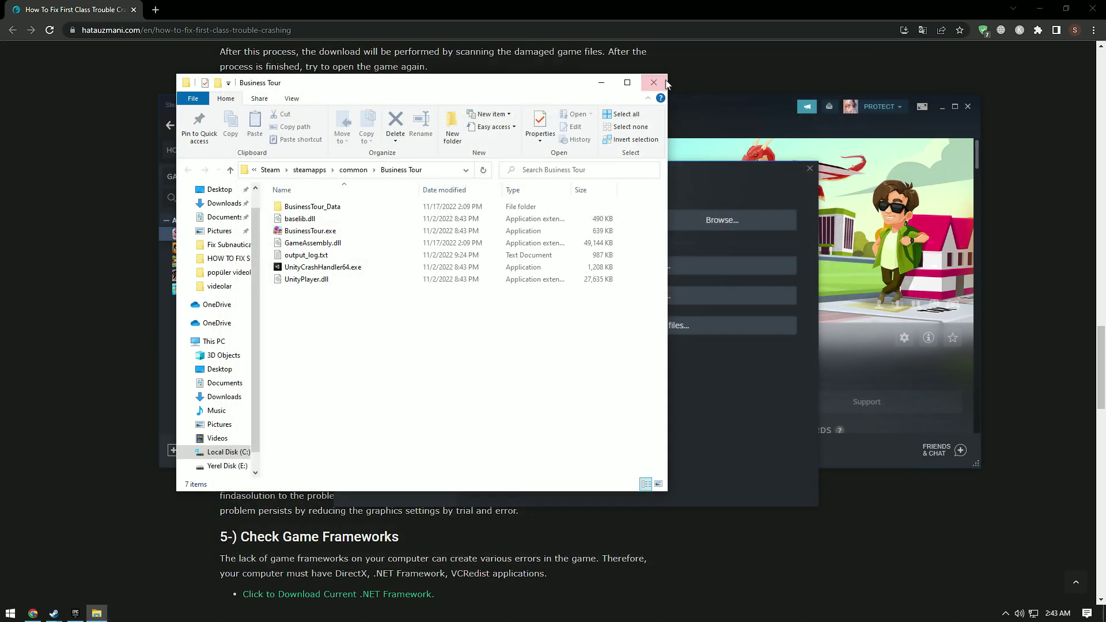
pyautogui.click(665, 83)
pyautogui.click(809, 168)
pyautogui.click(941, 106)
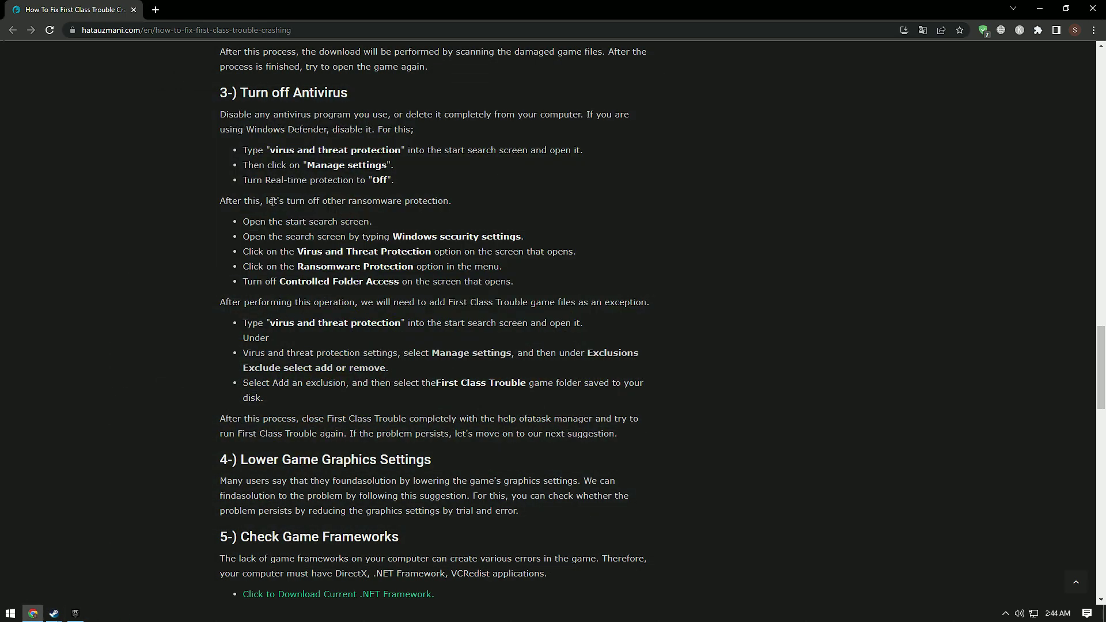
pyautogui.scroll(-5, 273, 201)
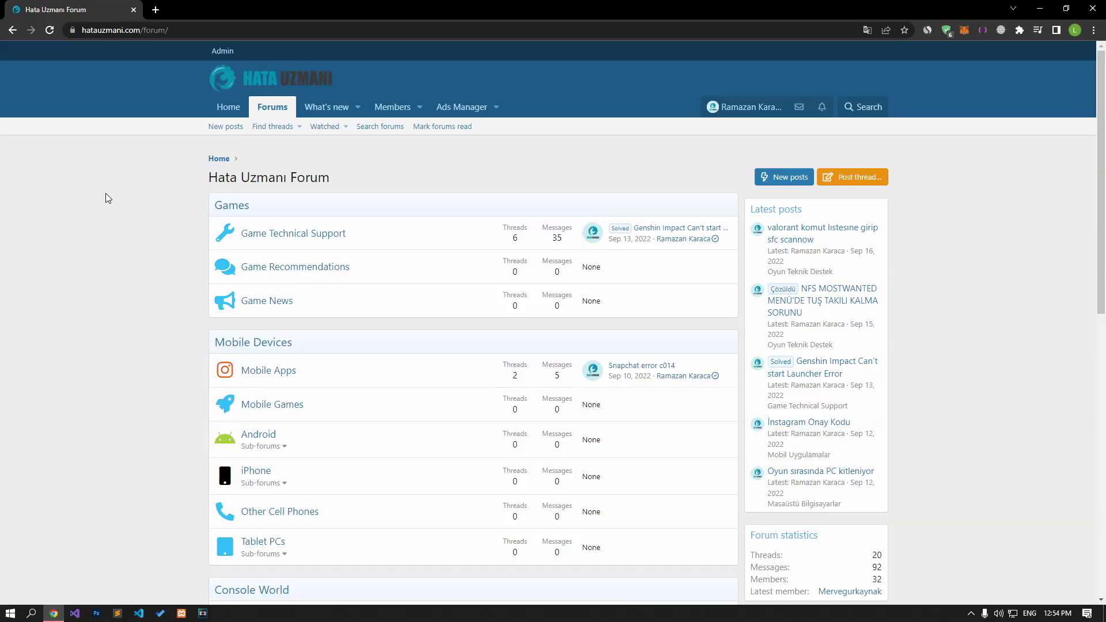
# - Scroll the forum index down and back, then open the Post thread forum chooser
pyautogui.scroll(-1, 105, 194)
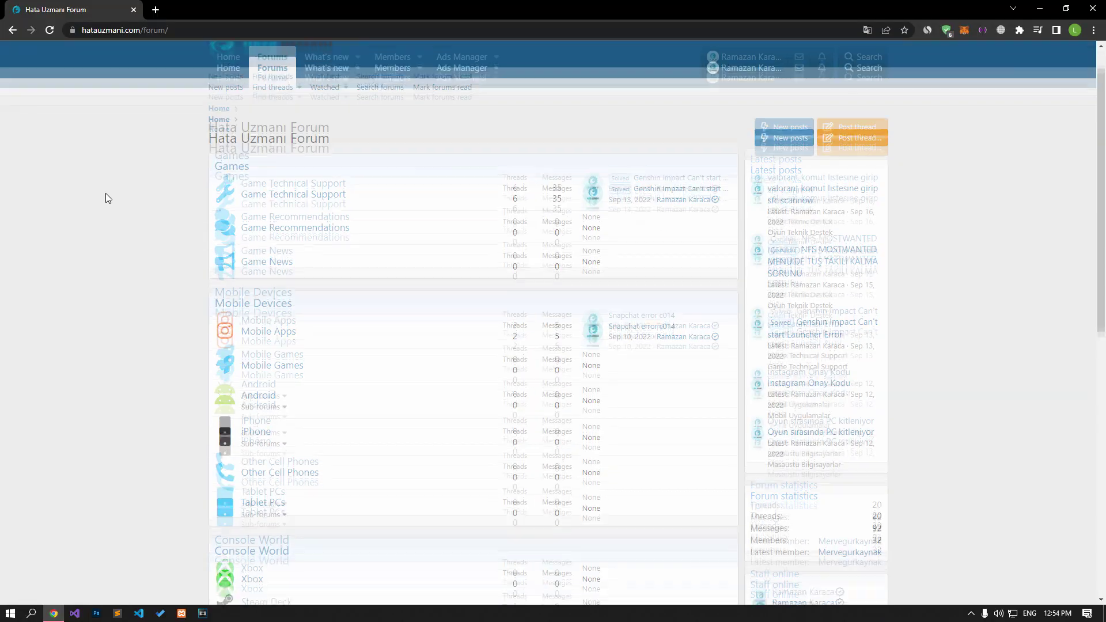
pyautogui.scroll(-3, 105, 194)
pyautogui.scroll(-4, 105, 194)
pyautogui.scroll(-4, 106, 194)
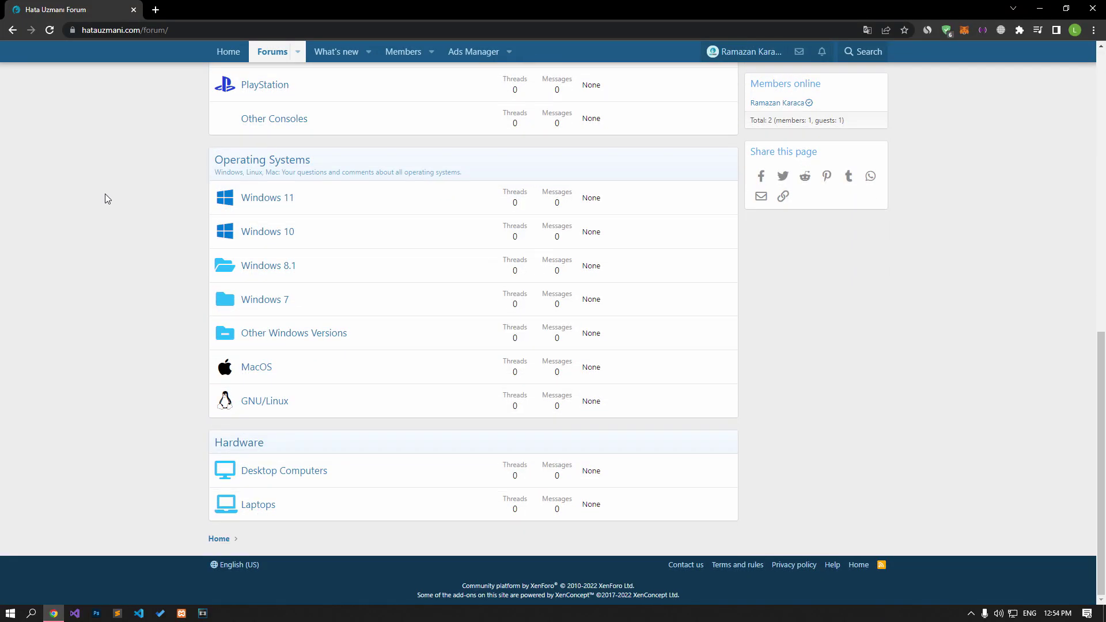
pyautogui.scroll(4, 105, 193)
pyautogui.scroll(3, 105, 194)
pyautogui.scroll(3, 105, 193)
pyautogui.scroll(2, 105, 193)
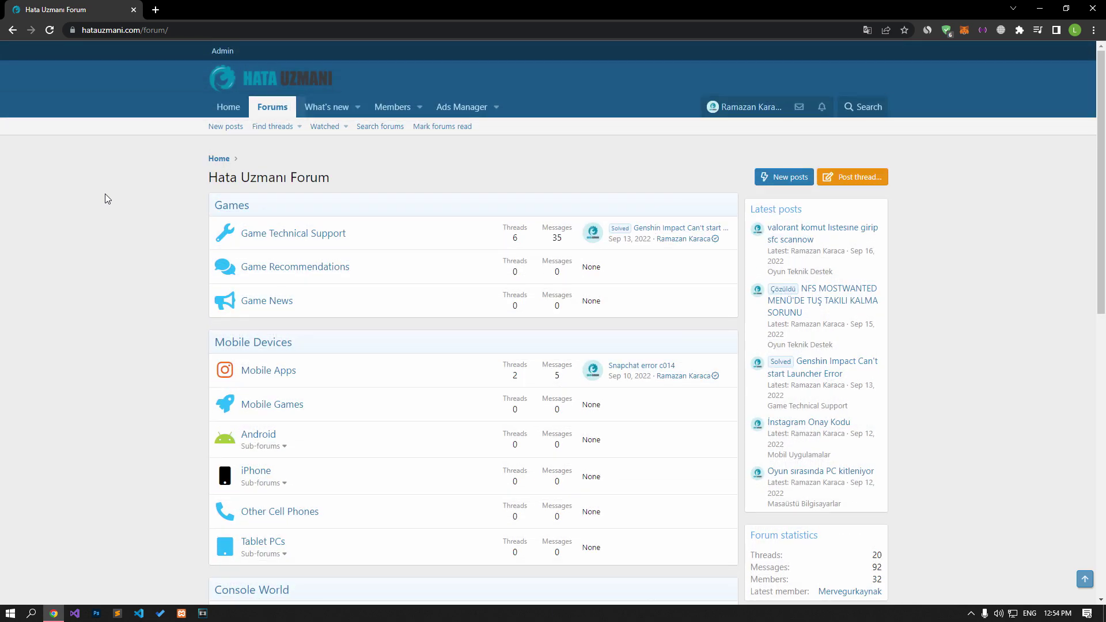
pyautogui.click(879, 178)
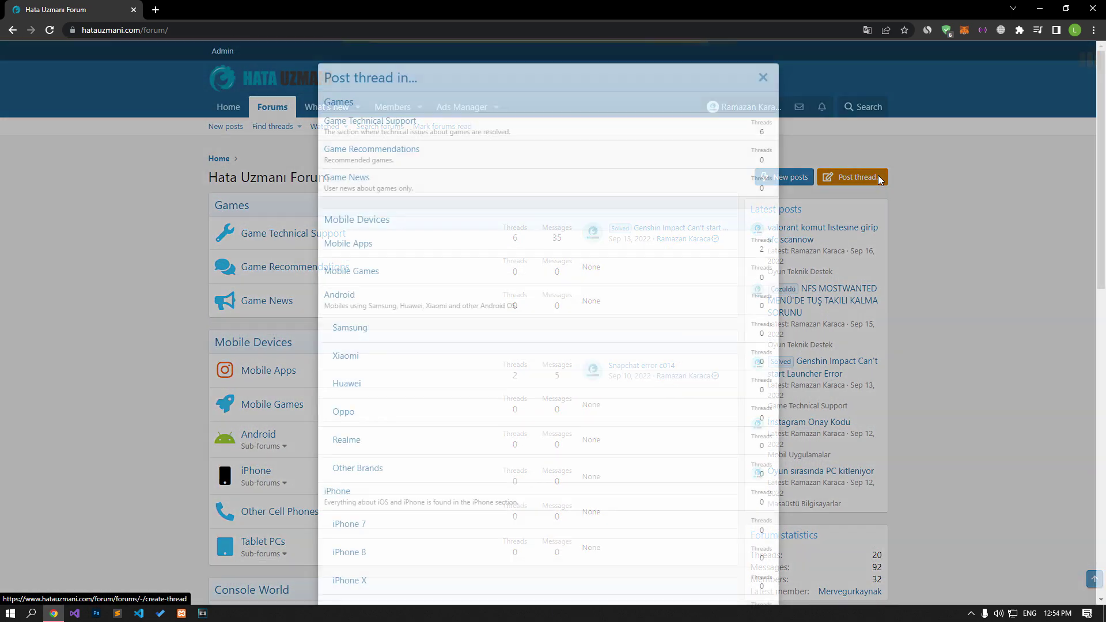